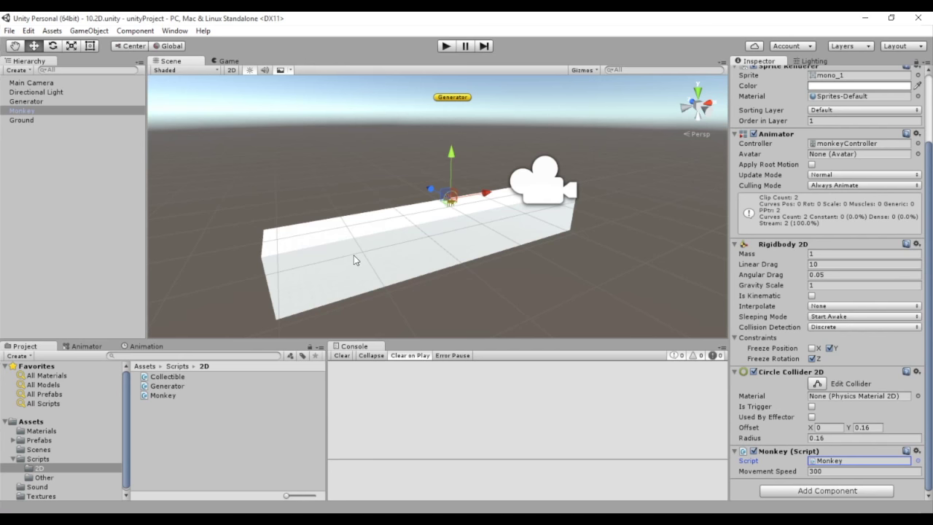
Orbit around the Monkey on the Ground, zoom out, and switch the Scene view to 2D.
alt+drag(515, 232, 488, 246)
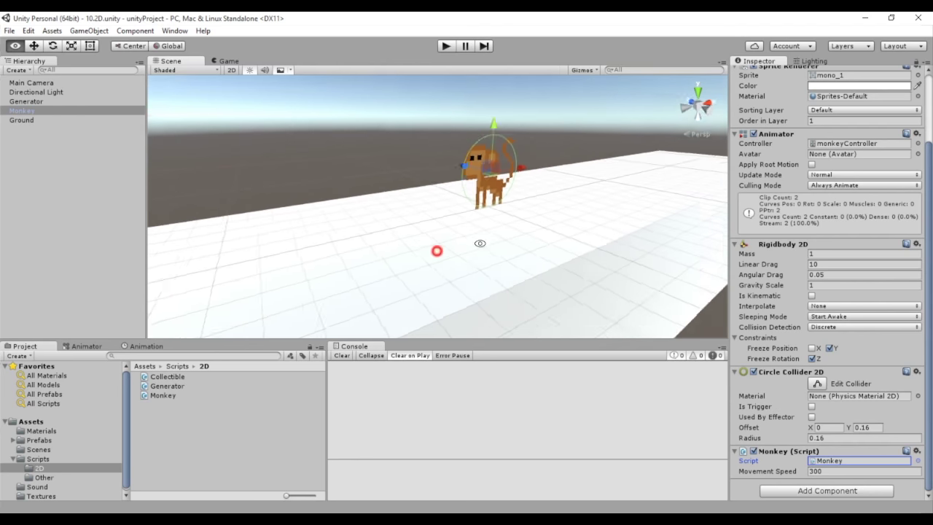
mouse_move(580, 194)
alt+mouse_down()
mouse_move(474, 208)
mouse_move(488, 243)
alt+mouse_up()
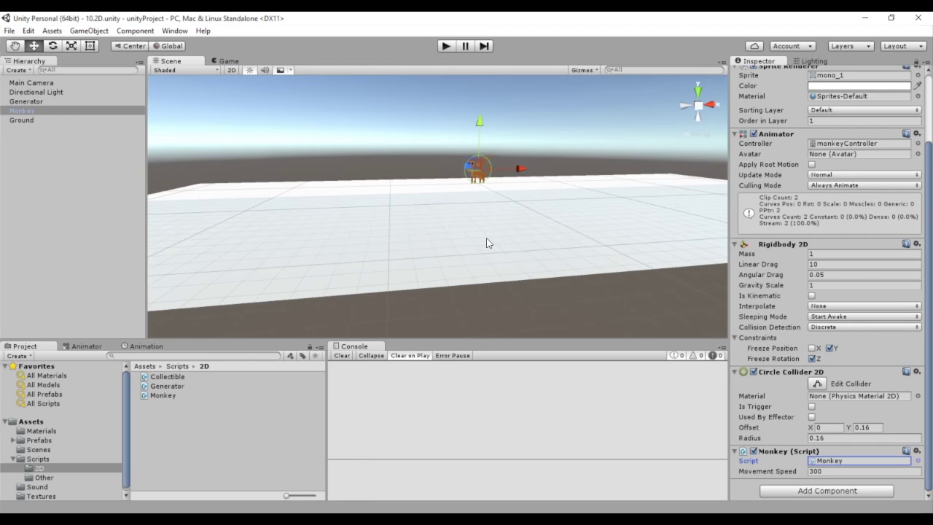
scroll(487, 243, down, 5)
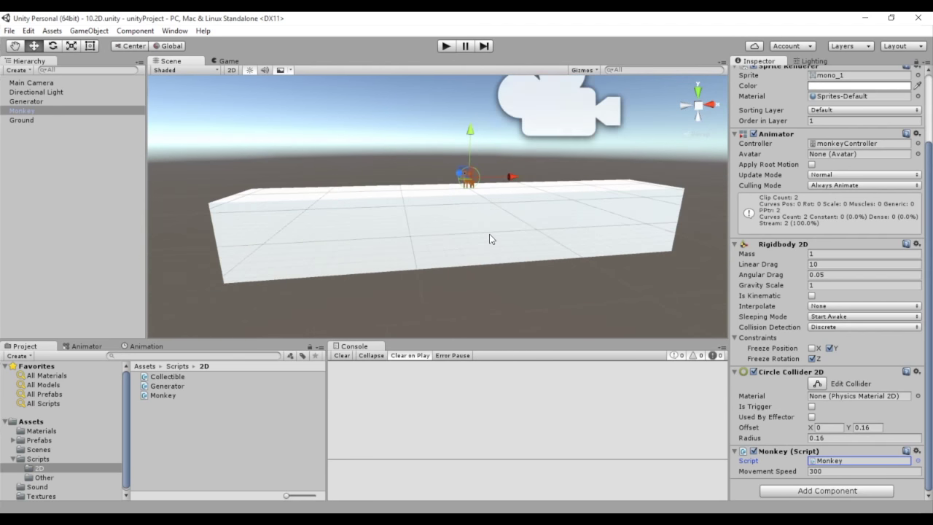
click(230, 69)
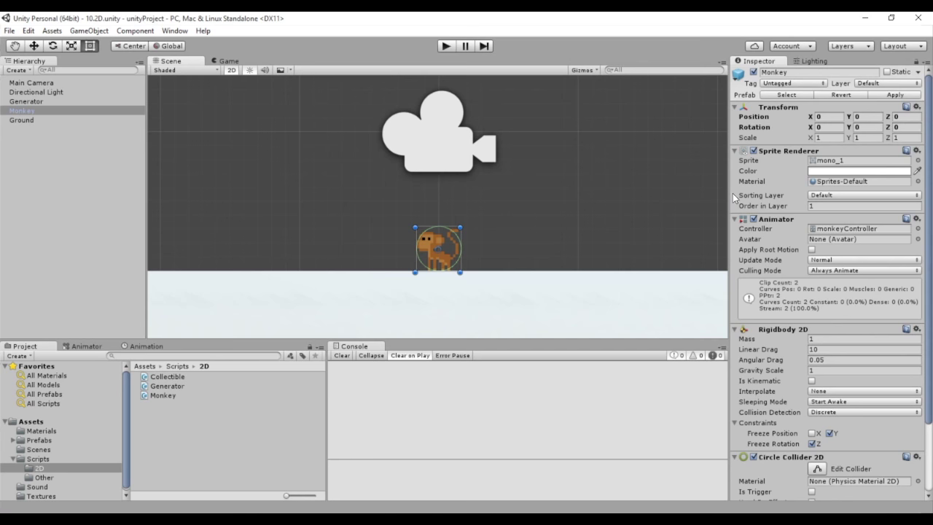
Find the Monkey's mono_1 sprite in Textures and bring up the Monkey texture's import settings.
click(831, 162)
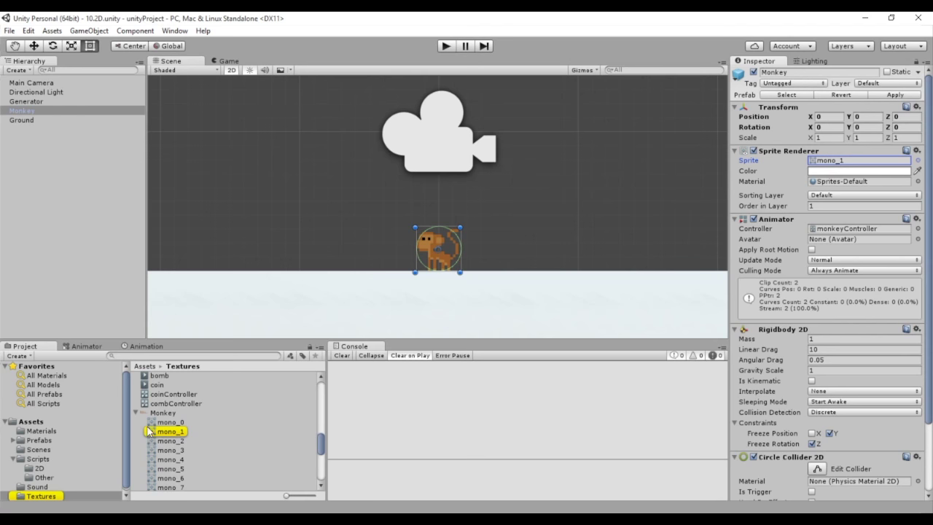
click(135, 413)
click(163, 459)
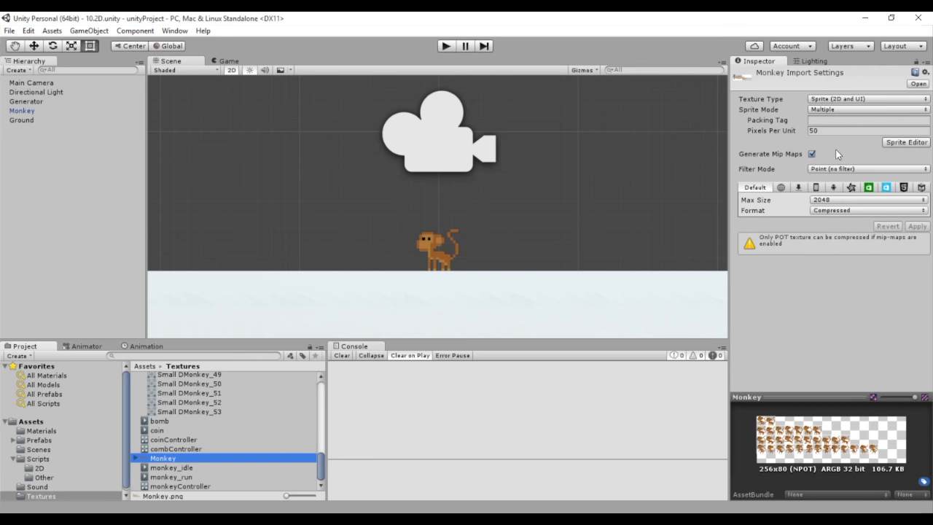
click(888, 143)
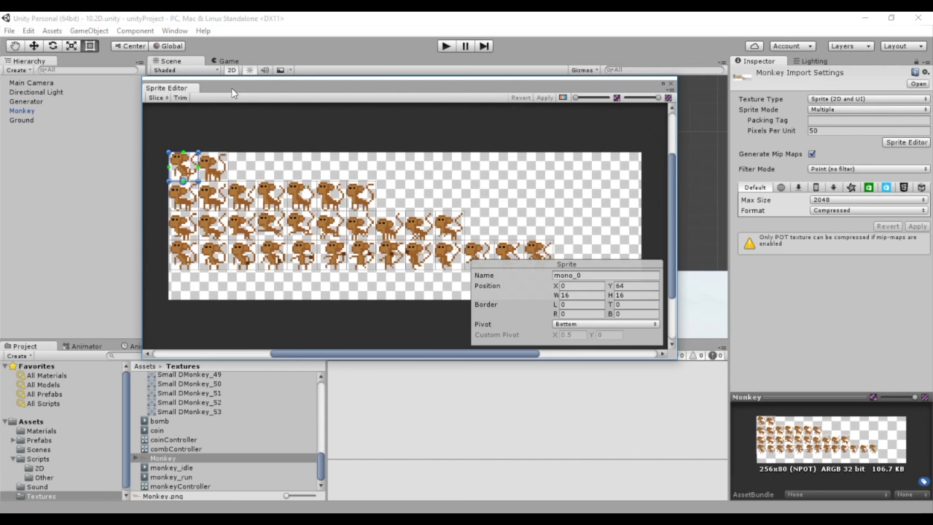
Select the mono_3 frame in the Sprite Editor and show the Slice options.
click(213, 195)
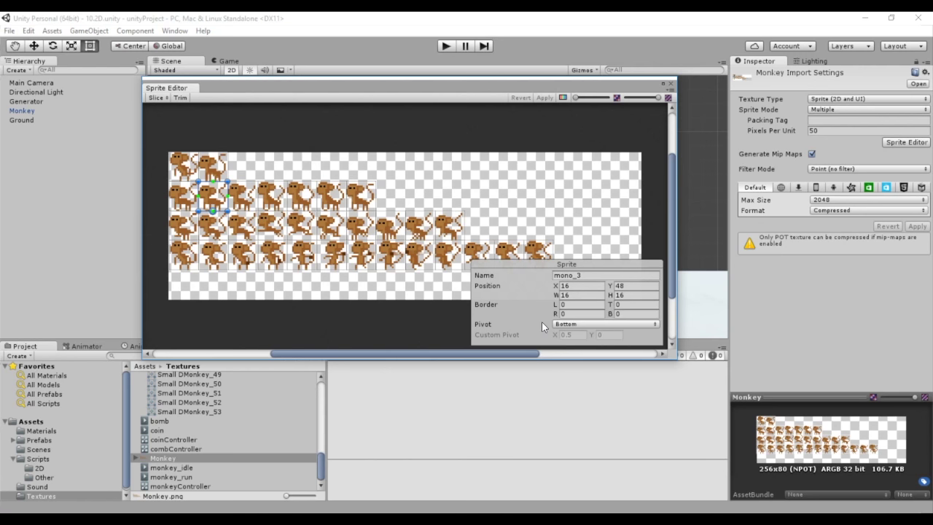
click(156, 97)
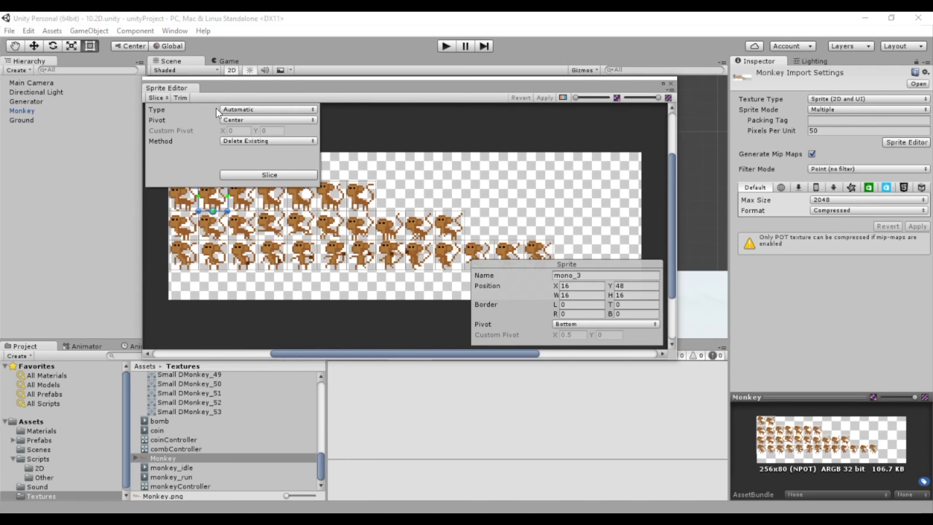
Slice the Monkey sheet by 16×16 cell size with Bottom pivots, then close the Sprite Editor.
click(234, 111)
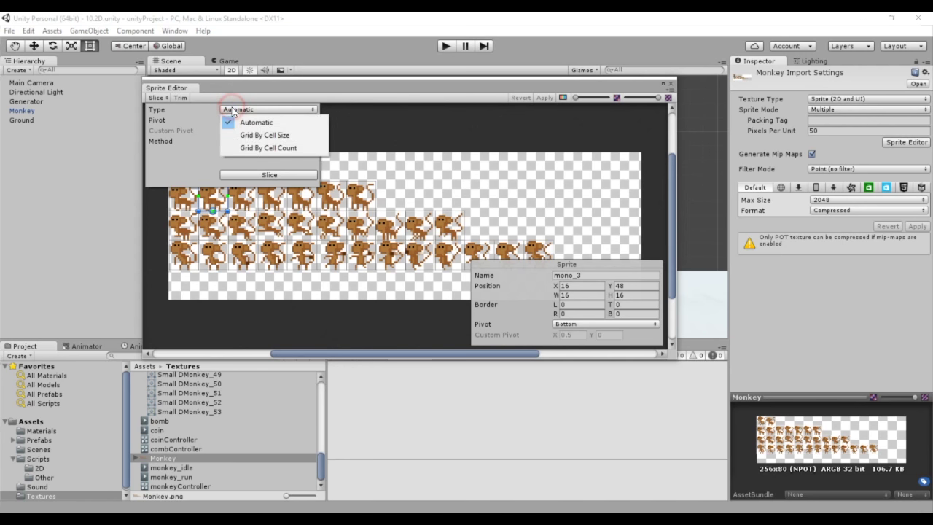
click(231, 135)
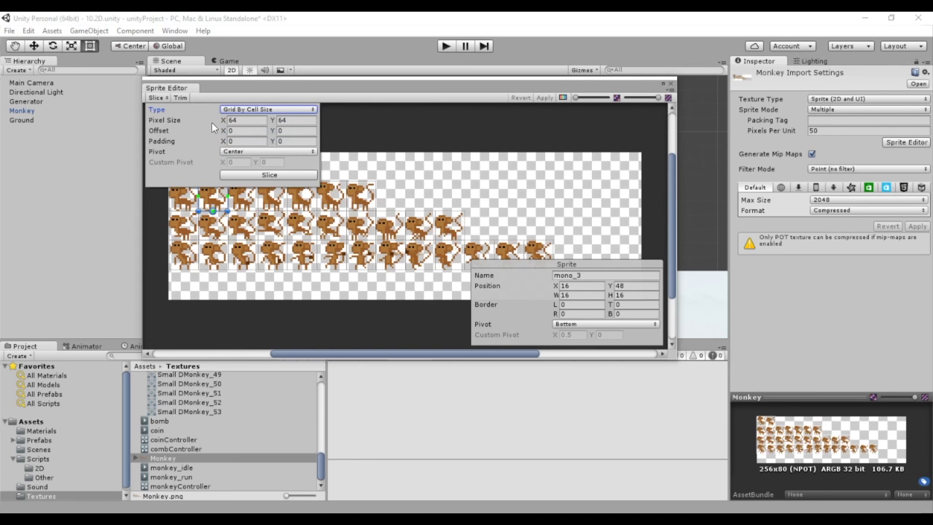
click(252, 119)
text(16)
key(Tab)
text(16)
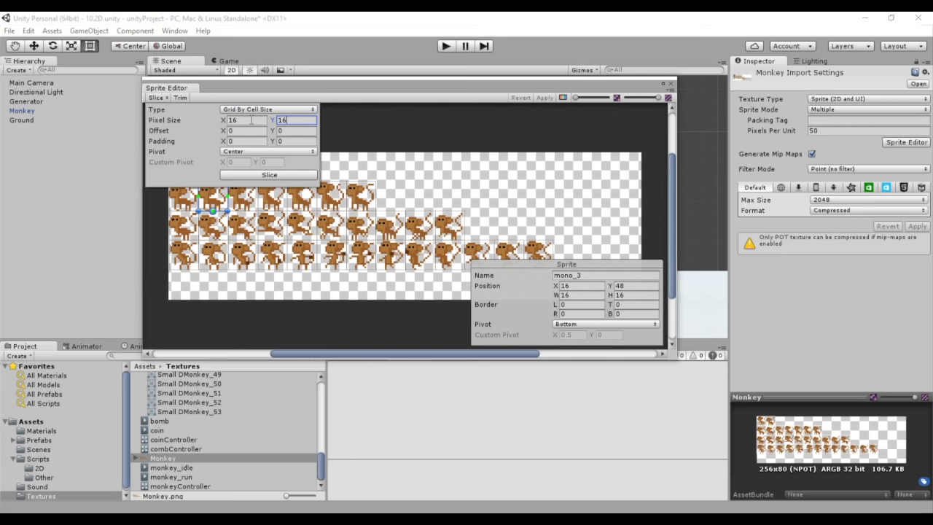
click(260, 152)
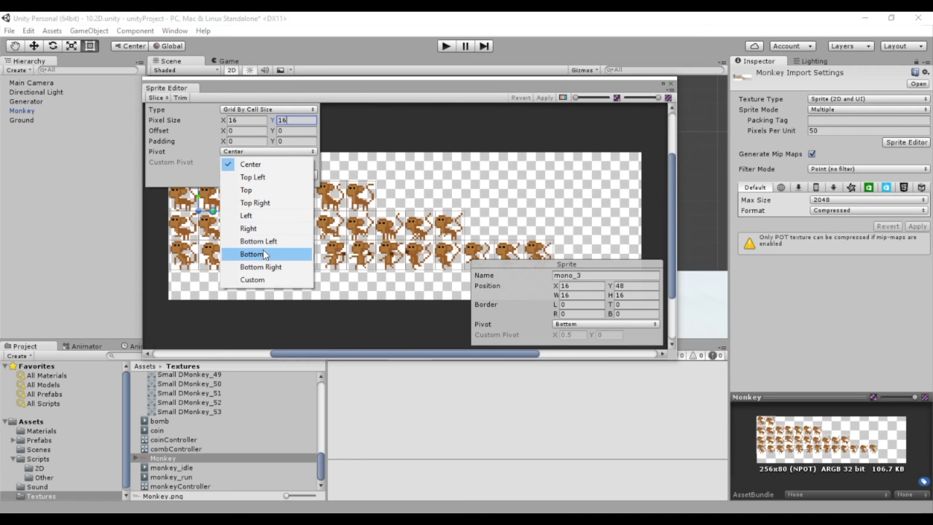
click(251, 254)
click(270, 175)
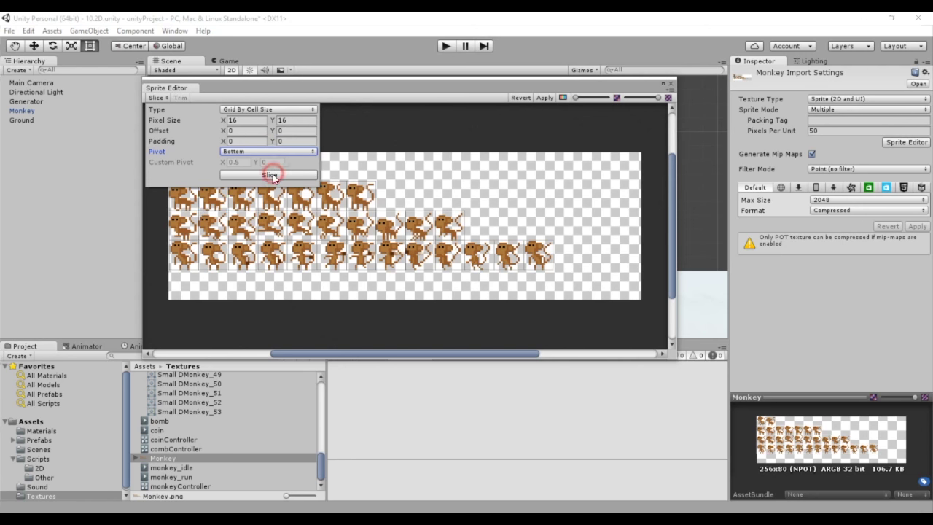
click(334, 121)
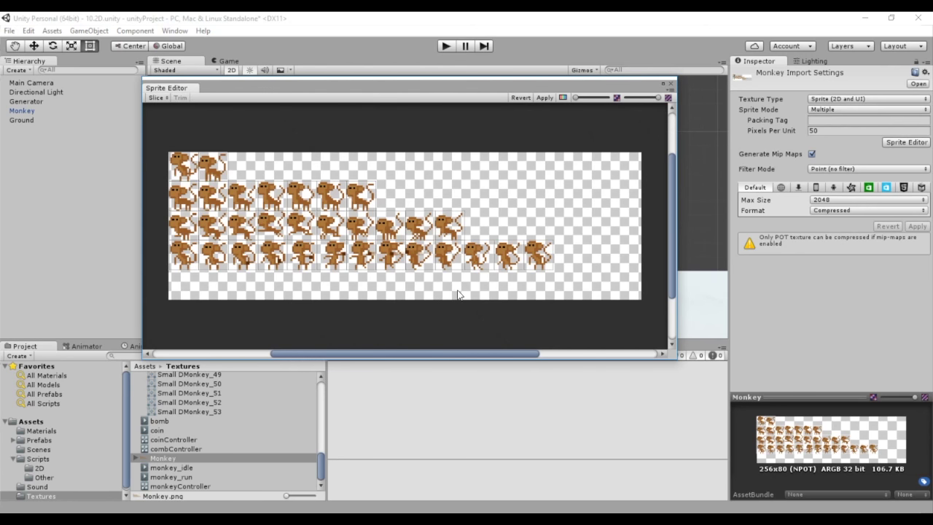
click(671, 84)
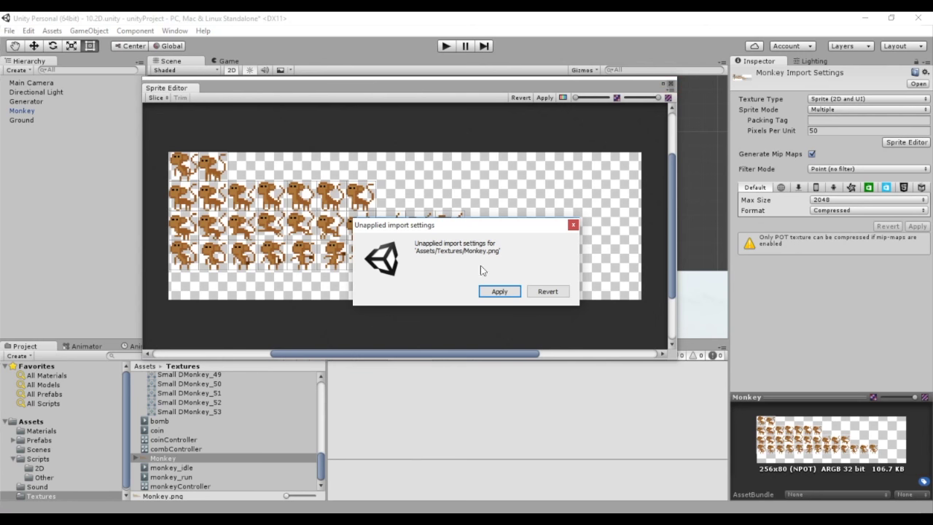
click(547, 290)
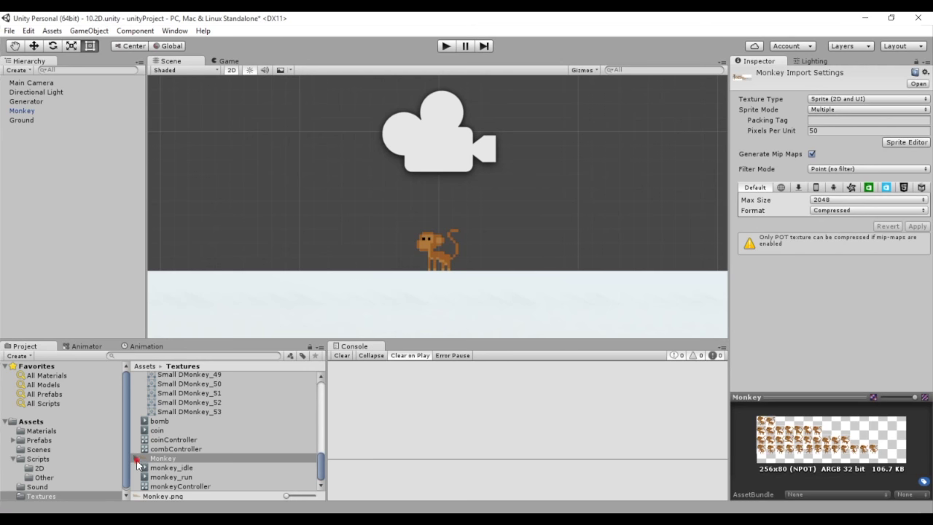
Expand the Monkey texture to list its re-sliced mono_ frames.
click(135, 458)
scroll(188, 427, down, 2)
scroll(191, 426, up, 2)
scroll(193, 422, up, 2)
scroll(196, 421, up, 3)
scroll(196, 420, up, 1)
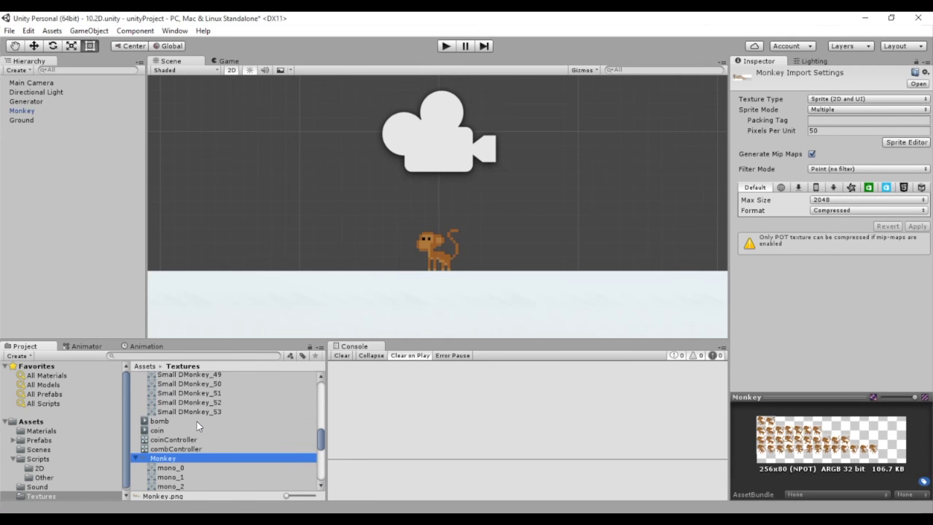
Select the mono_0 and mono_1 frames, then select the Monkey object in the Hierarchy.
click(174, 468)
shift+click(182, 477)
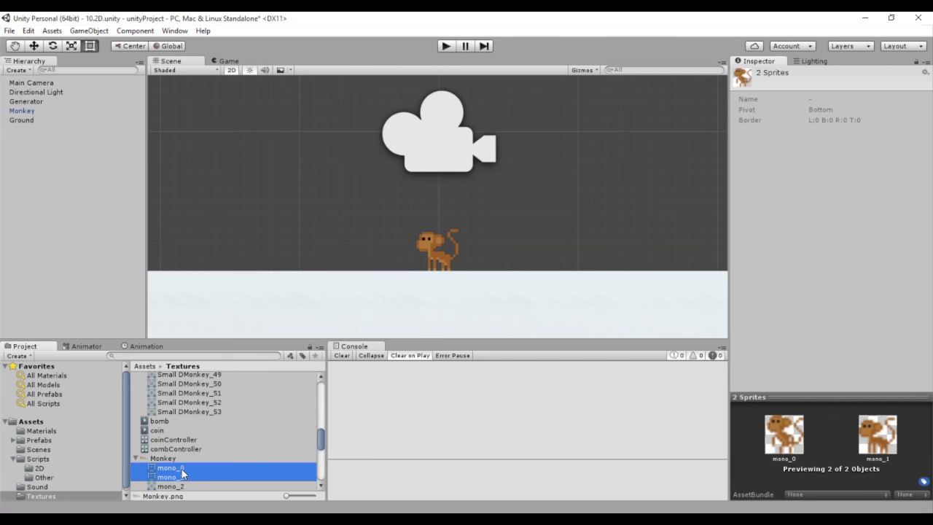
scroll(182, 469, down, 1)
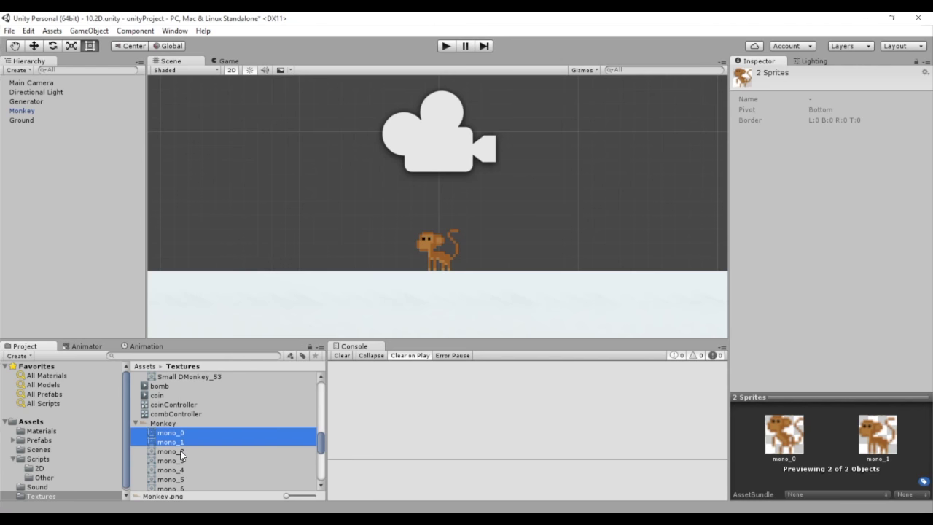
click(24, 108)
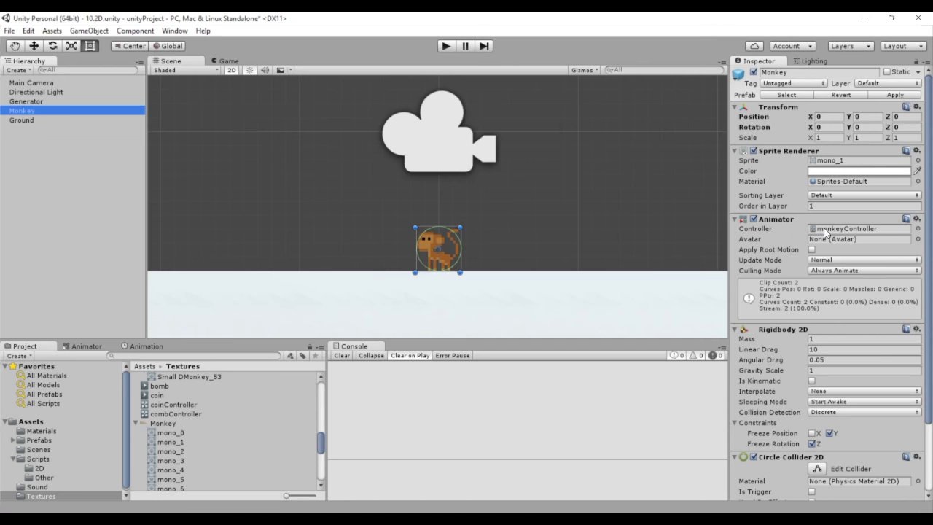
Locate the monkeyController asset and leave the Animator's Update Mode at Normal.
click(826, 230)
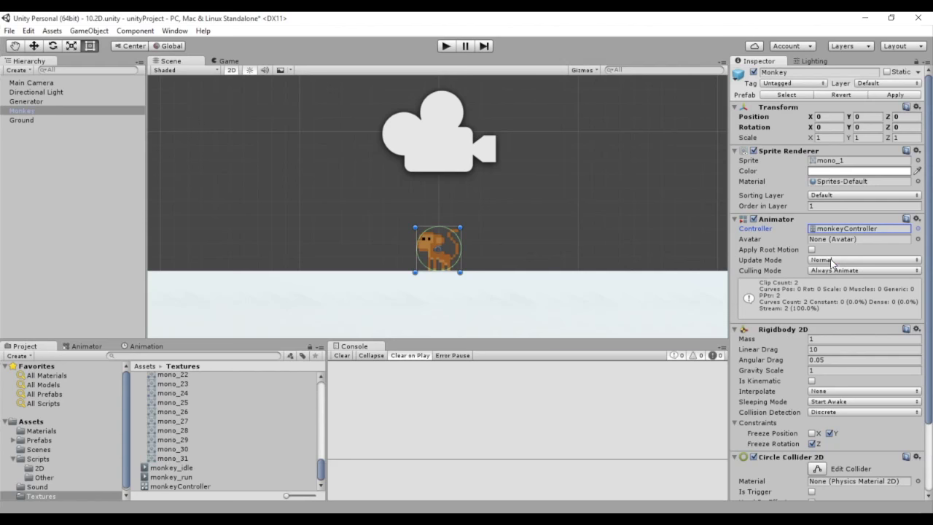
click(833, 261)
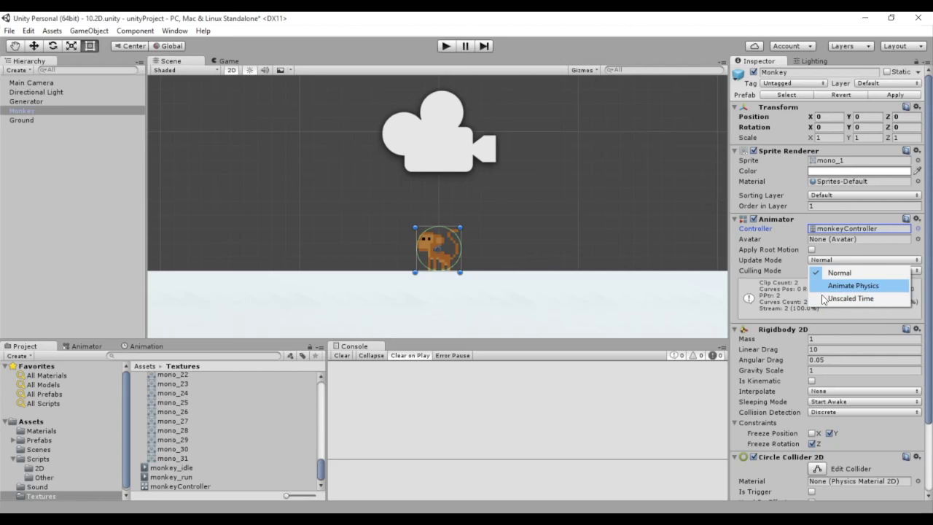
click(738, 264)
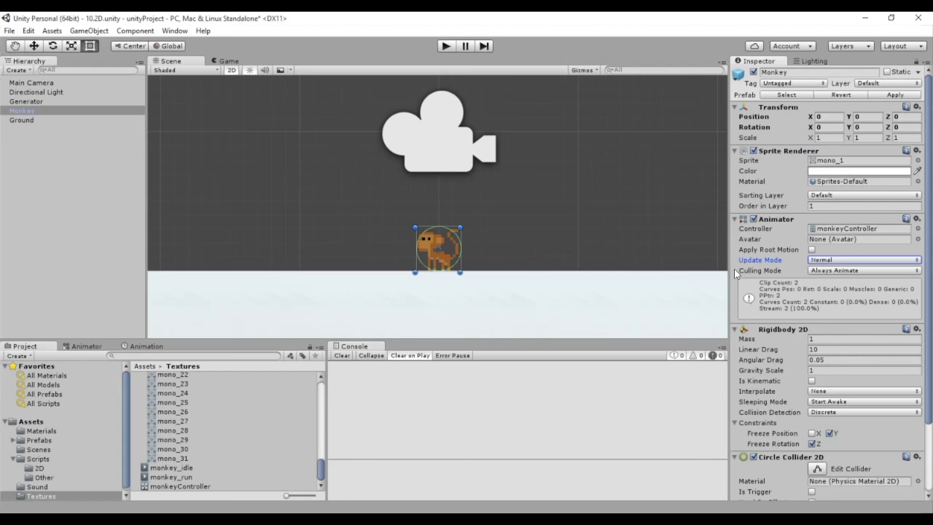
Create a new Animator Controller from the asset's Create menu and dock the Animator panel beside the Game view.
right_click(275, 485)
mouse_move(343, 289)
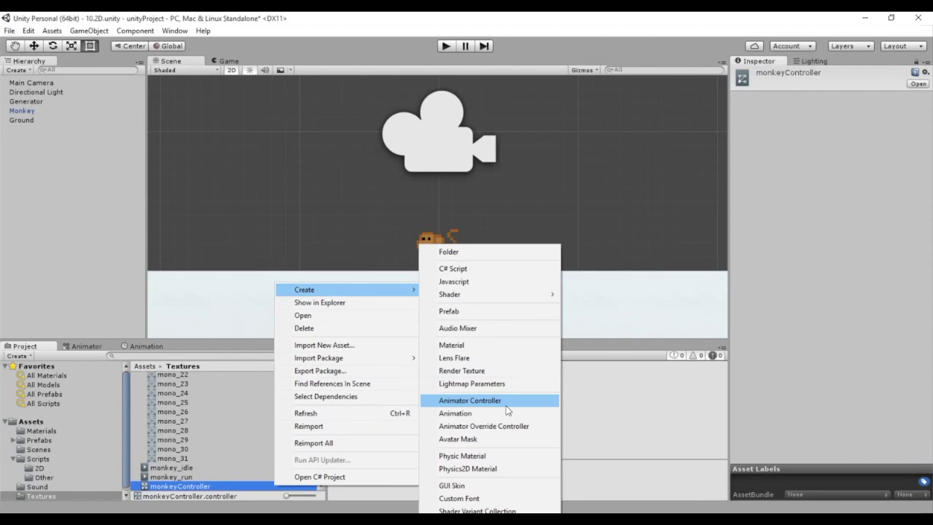
click(506, 405)
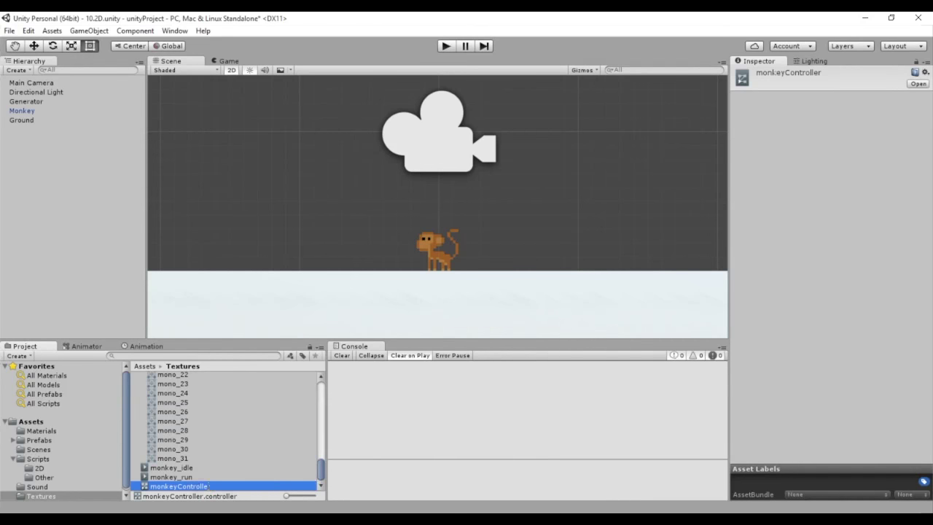
drag(86, 346, 290, 62)
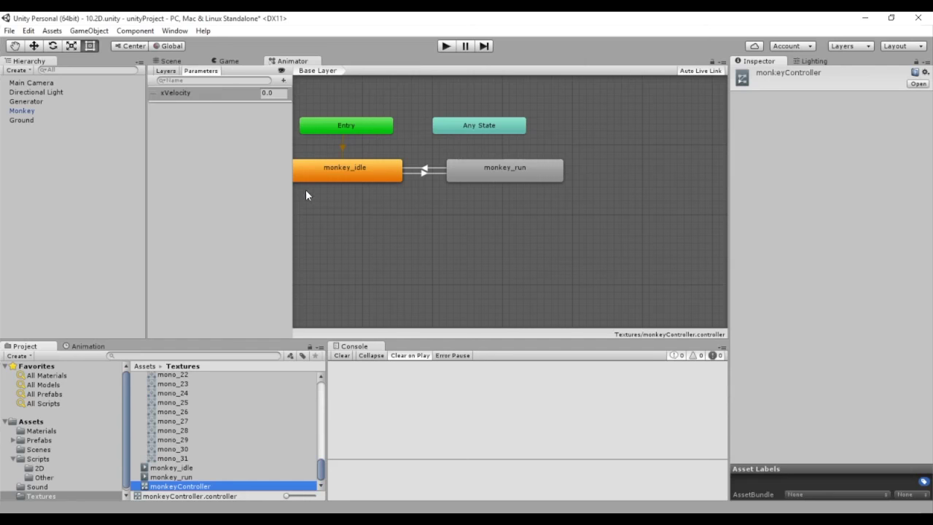
Select the monkey_idle state to show its speed 1 motion and transition to monkey_run.
click(175, 30)
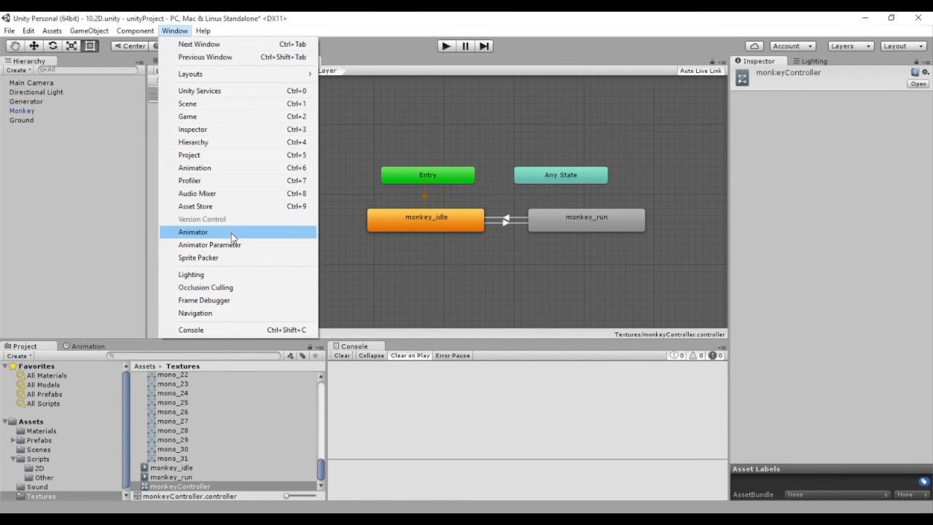
click(399, 52)
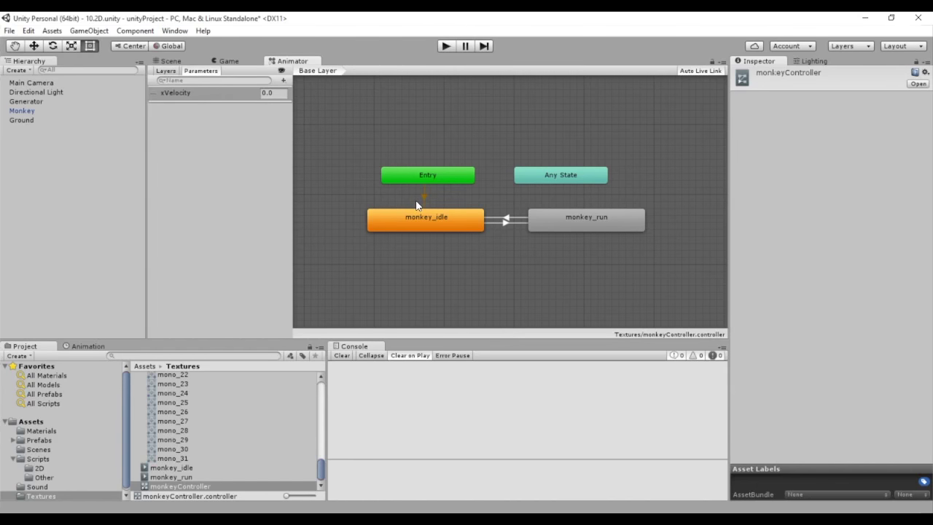
click(451, 227)
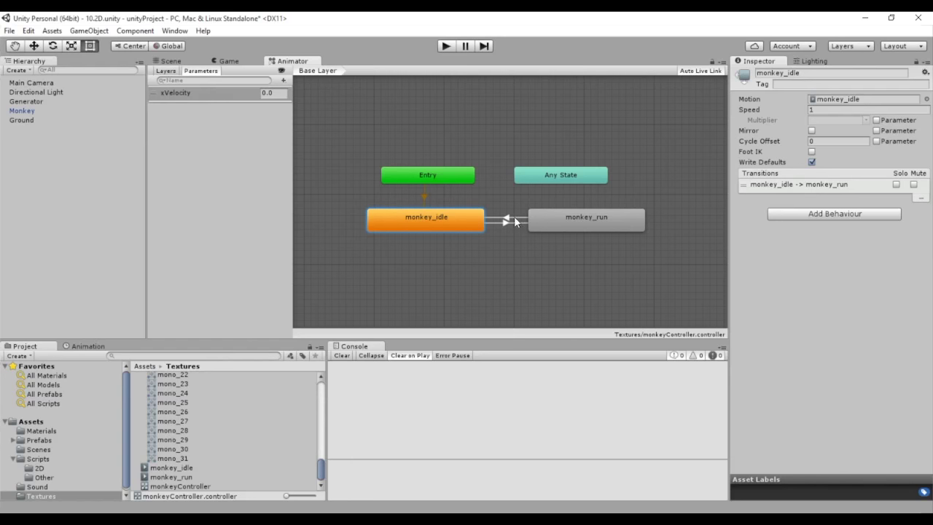
Inspect the idle→run (xVelocity > 0.05) and run→idle (xVelocity < 0.15) transitions.
right_click(539, 183)
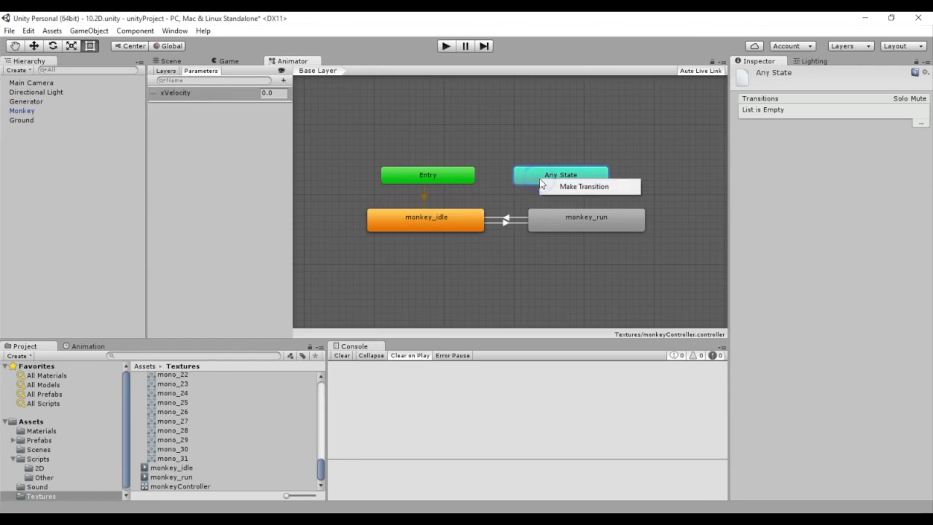
click(546, 187)
click(483, 191)
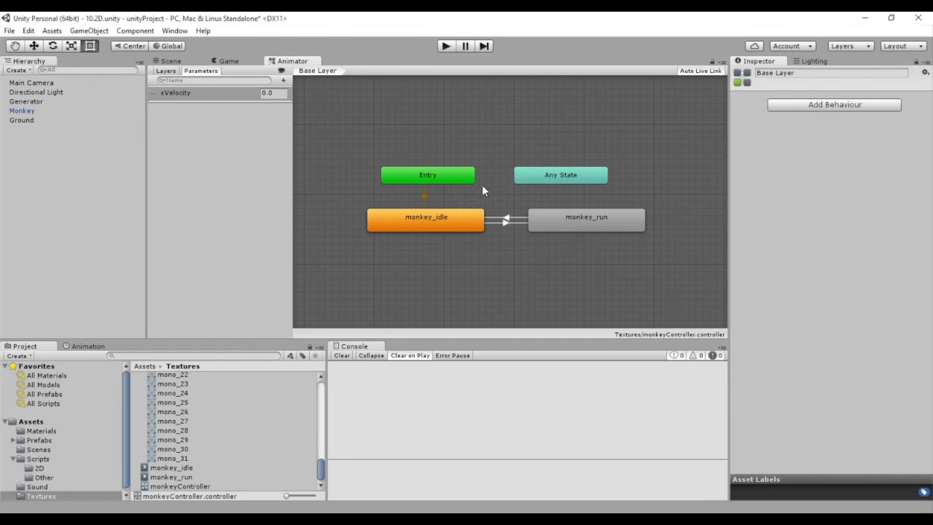
click(516, 224)
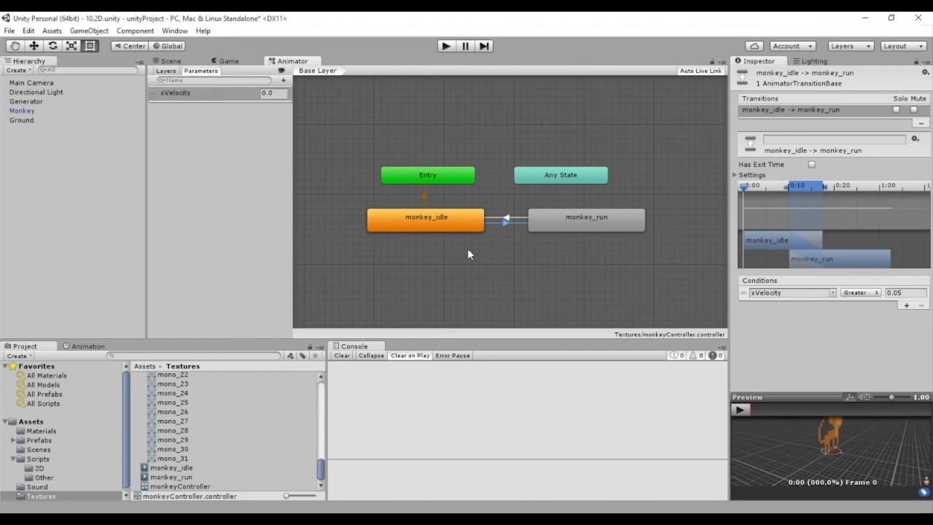
click(520, 218)
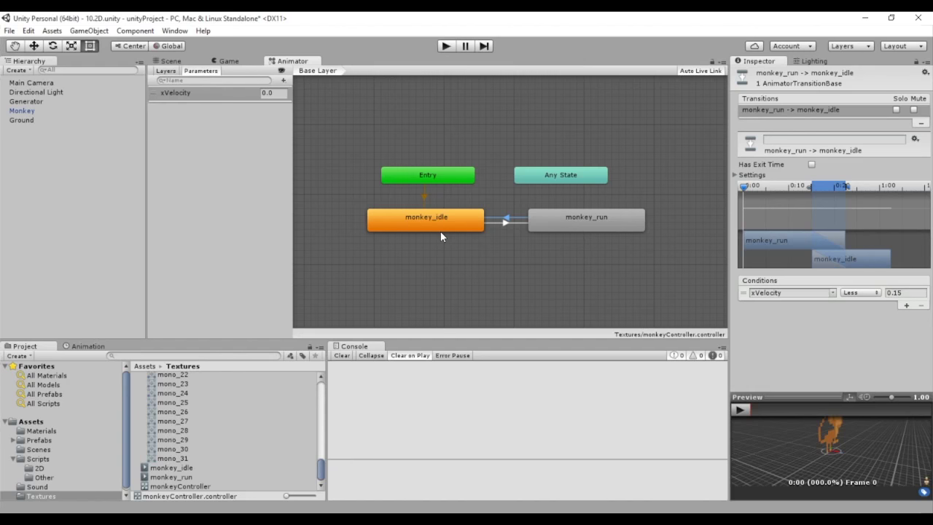
click(88, 346)
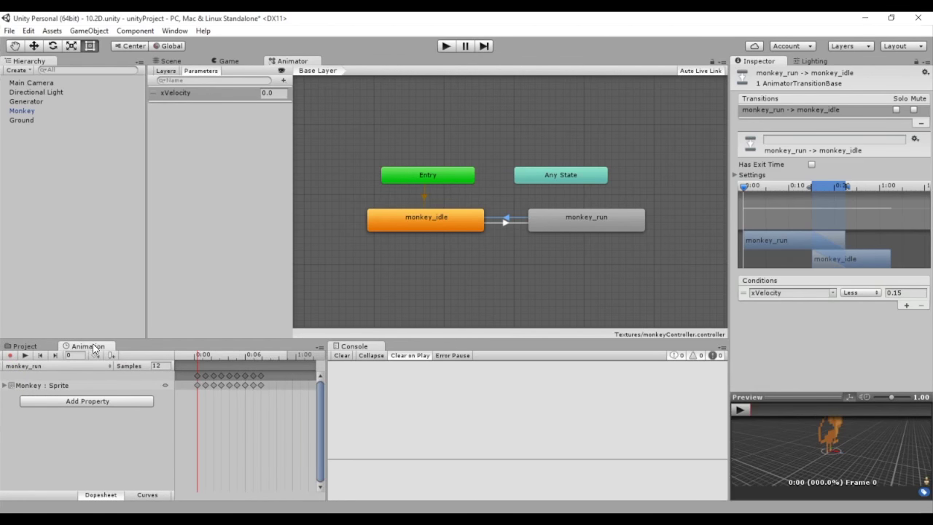
Select Ground, then Monkey, in the Hierarchy to show Monkey's components and monkeyController Animator.
click(31, 121)
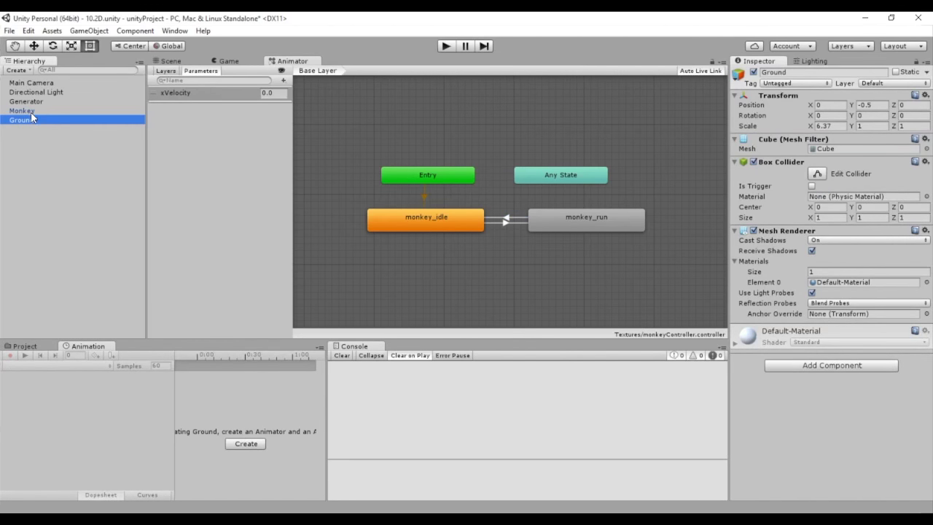
click(31, 112)
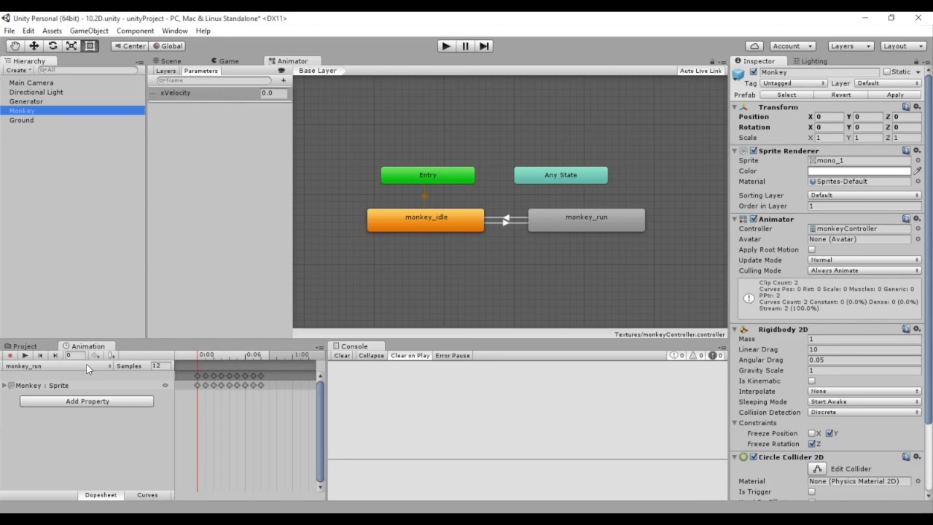
Enter Play mode with Ctrl+P and browse Add Property's Transform entries without adding any.
key(ctrl+p)
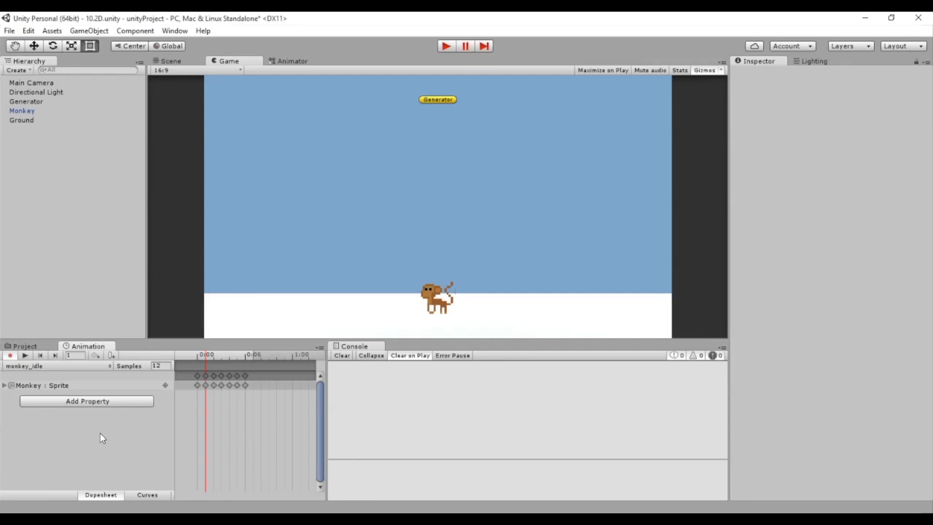
click(94, 401)
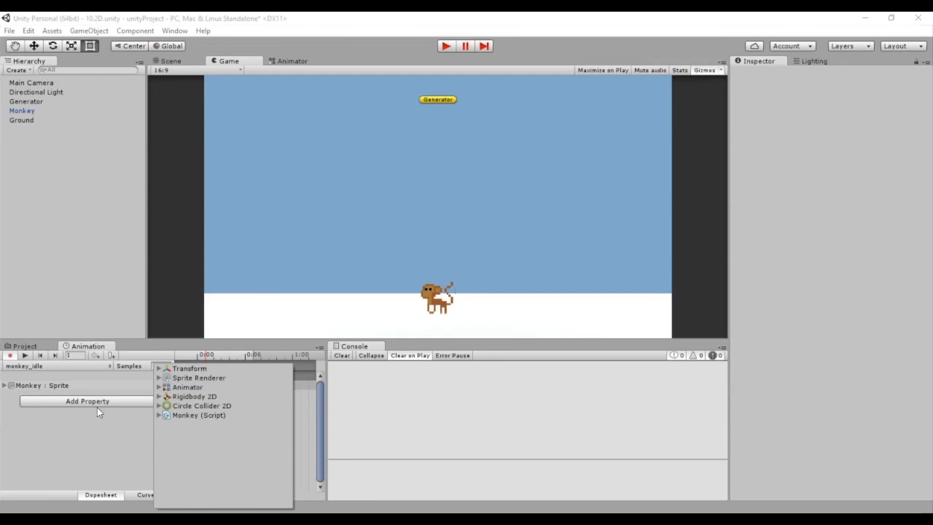
click(158, 368)
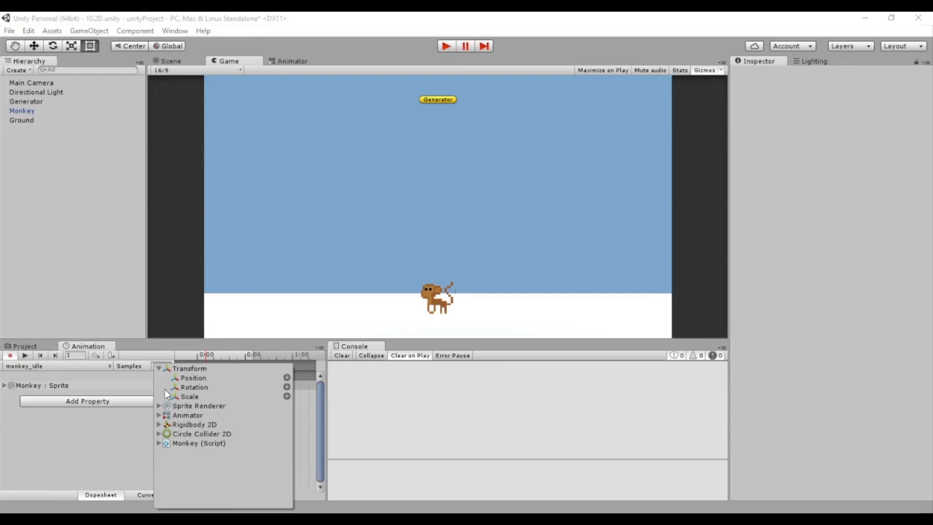
click(113, 441)
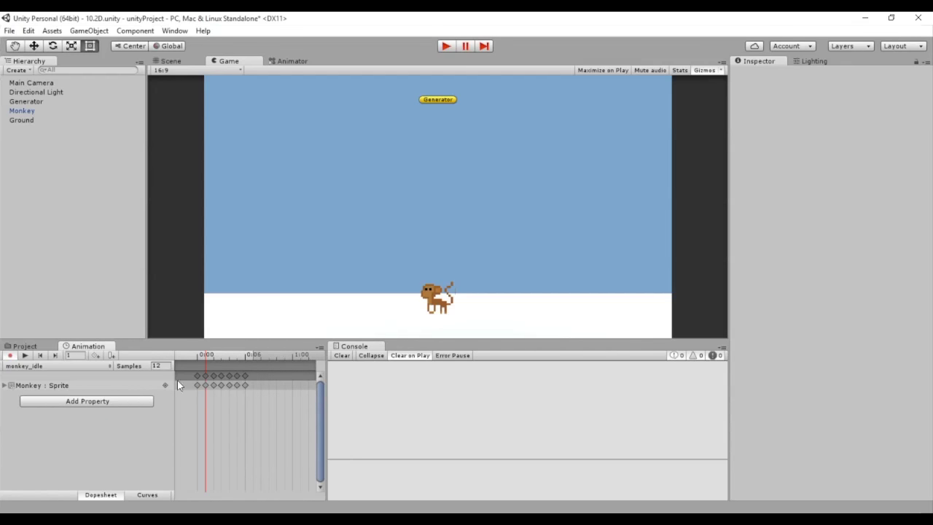
click(198, 355)
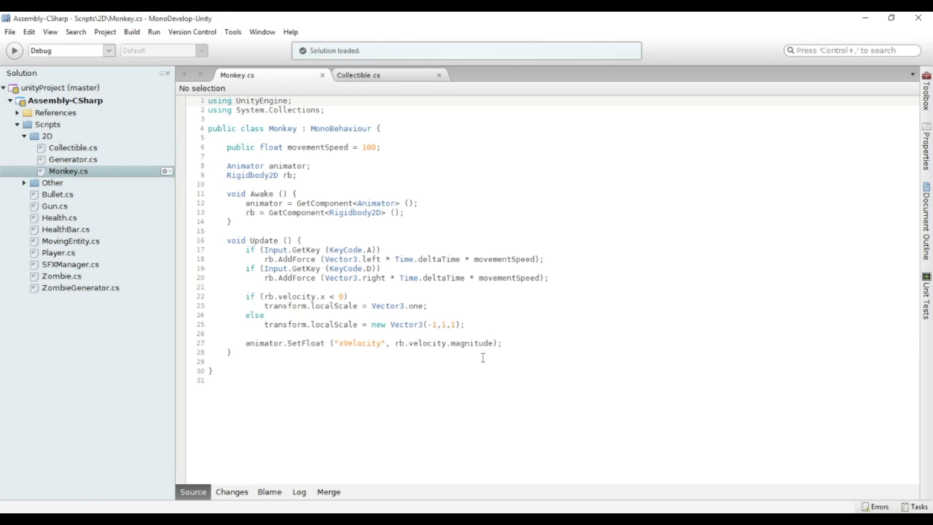
Leave the reviewed Monkey.cs script in MonoDevelop and switch back to the Unity editor.
key(alt+Tab)
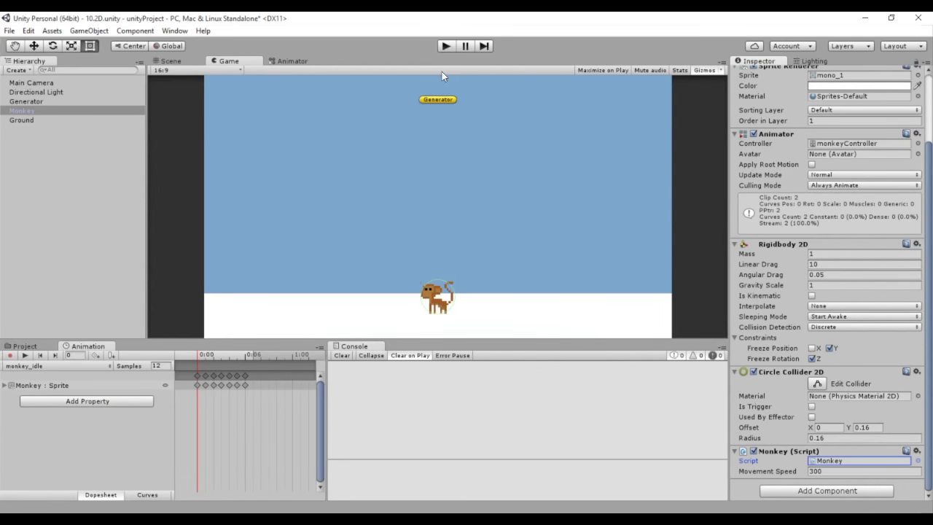
Enter Play mode and dock the Animator below the Game view, framing both monkey states.
click(445, 47)
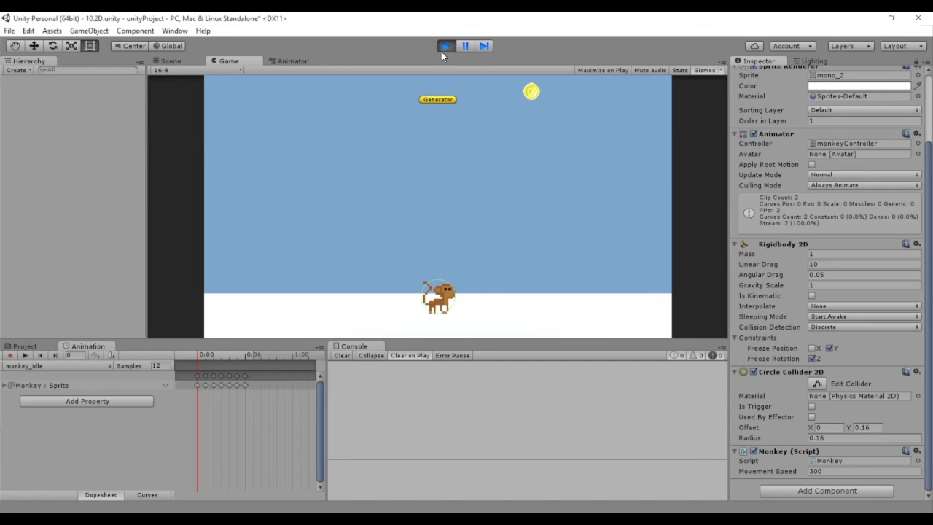
mouse_move(292, 61)
mouse_down()
mouse_move(473, 325)
mouse_move(456, 350)
mouse_up()
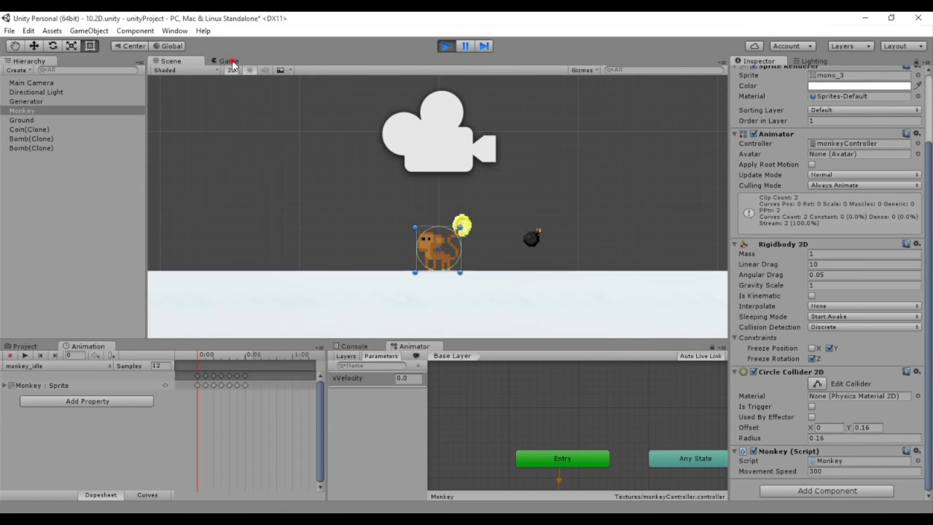
click(229, 61)
middle_drag(562, 424, 500, 370)
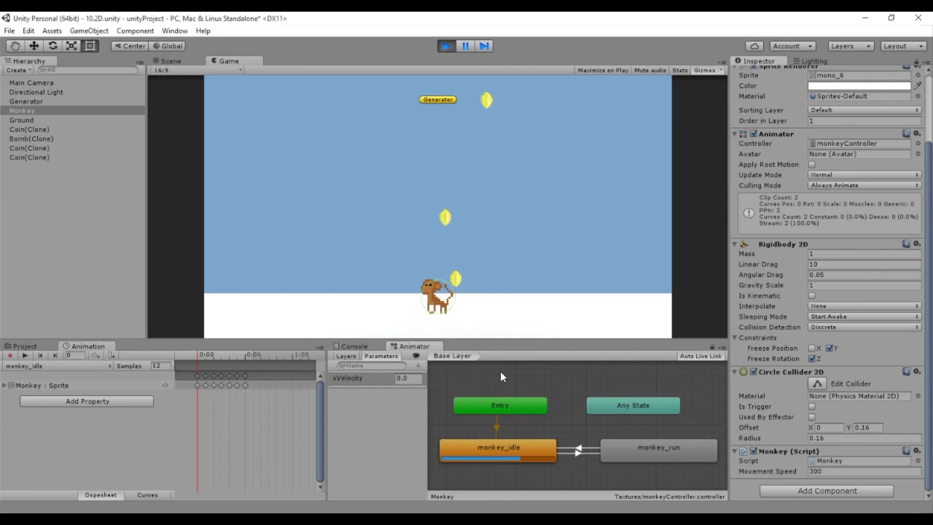
click(510, 235)
Run the monkey right and left repeatedly, watching it switch between monkey_idle and monkey_run.
key(Right)
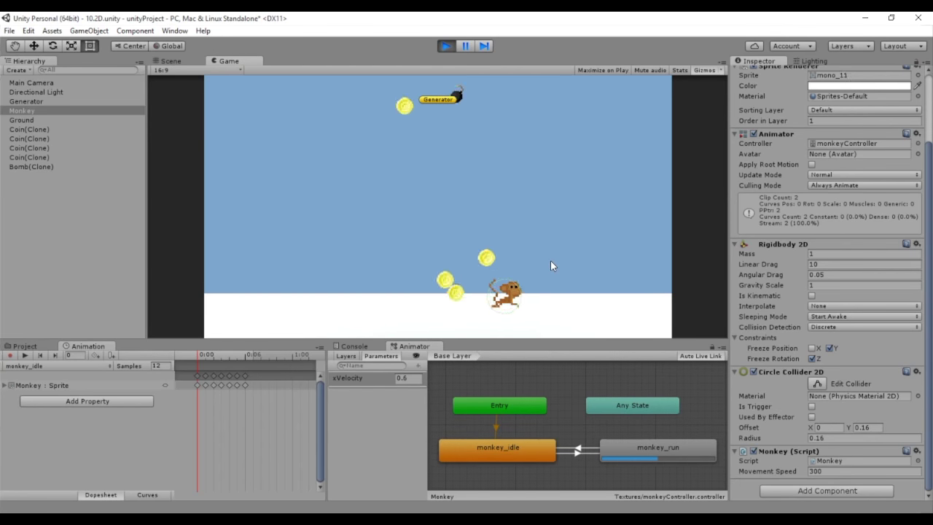
key(Left)
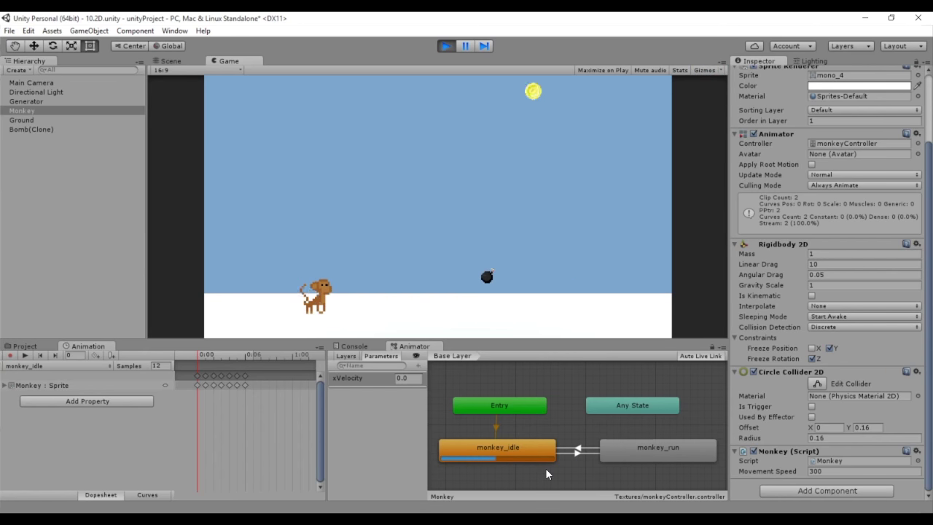
key(Right)
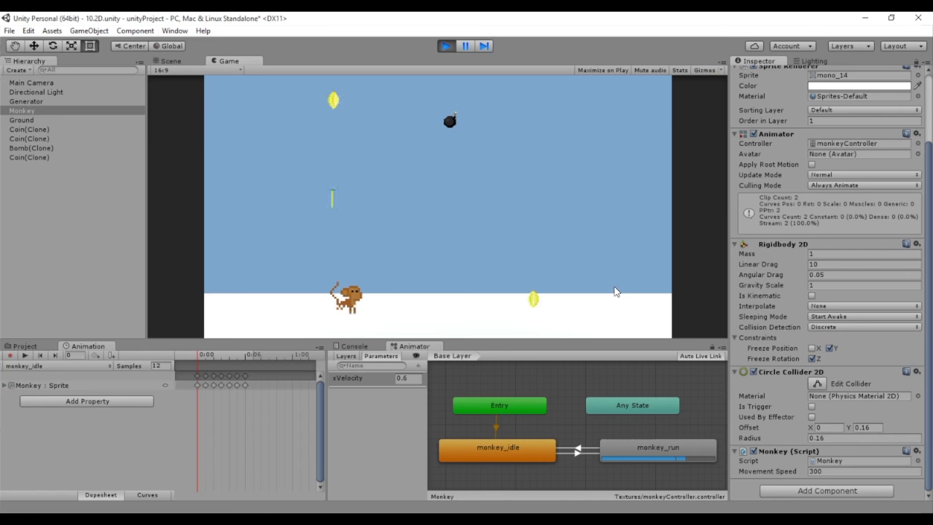
key(Left)
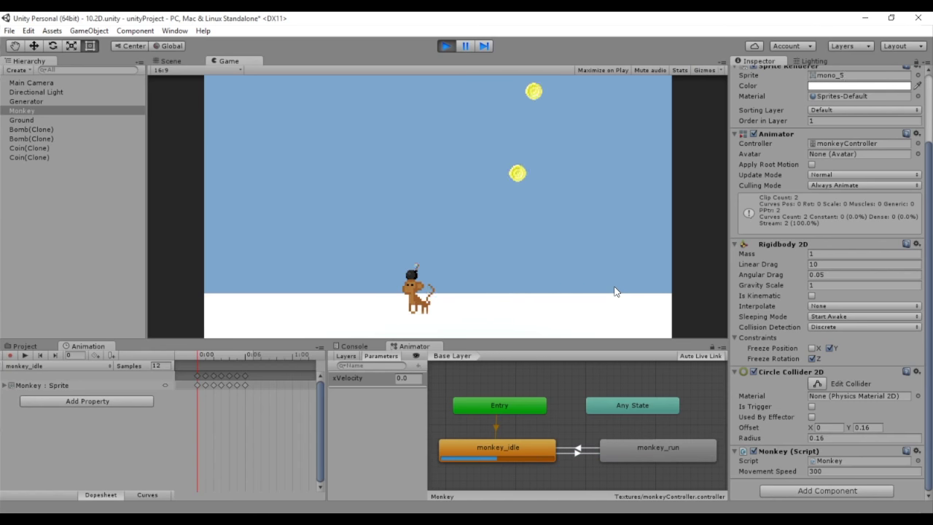
key(Right)
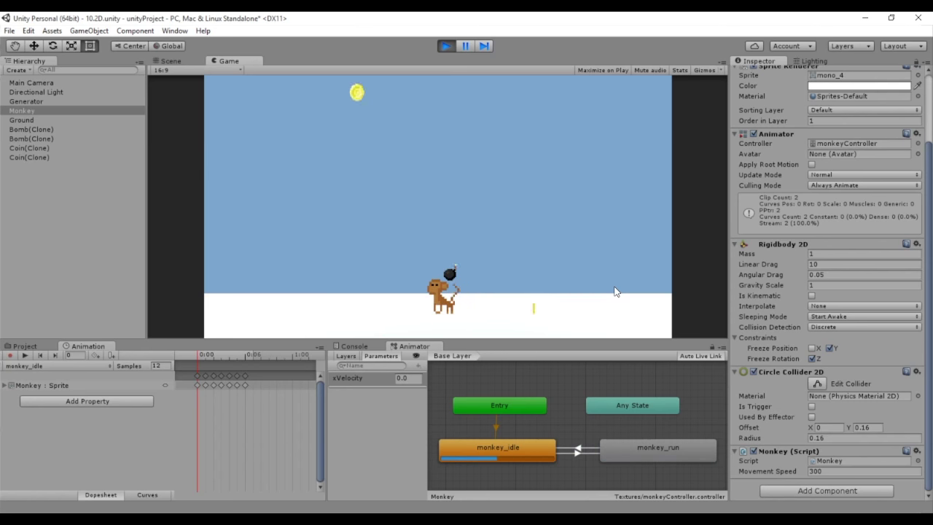
key(Left)
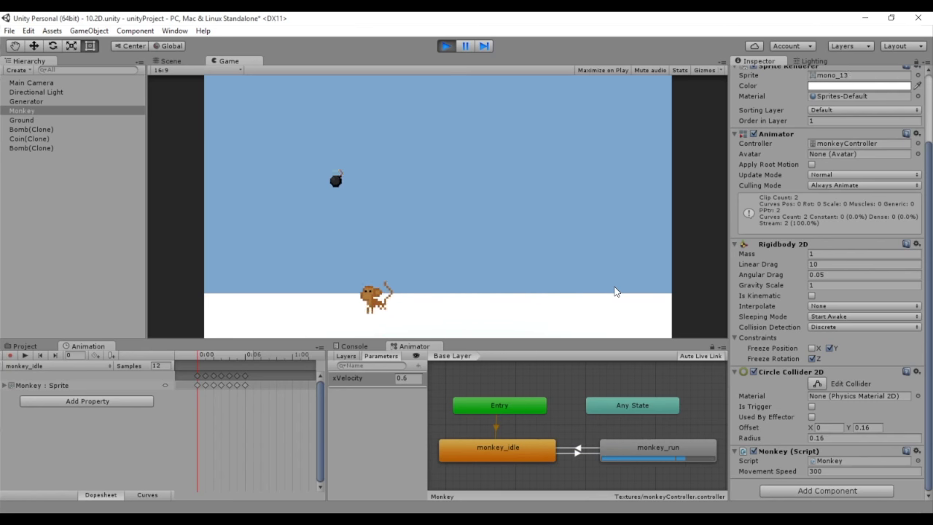
key(Right)
key(Right)
key(Right)
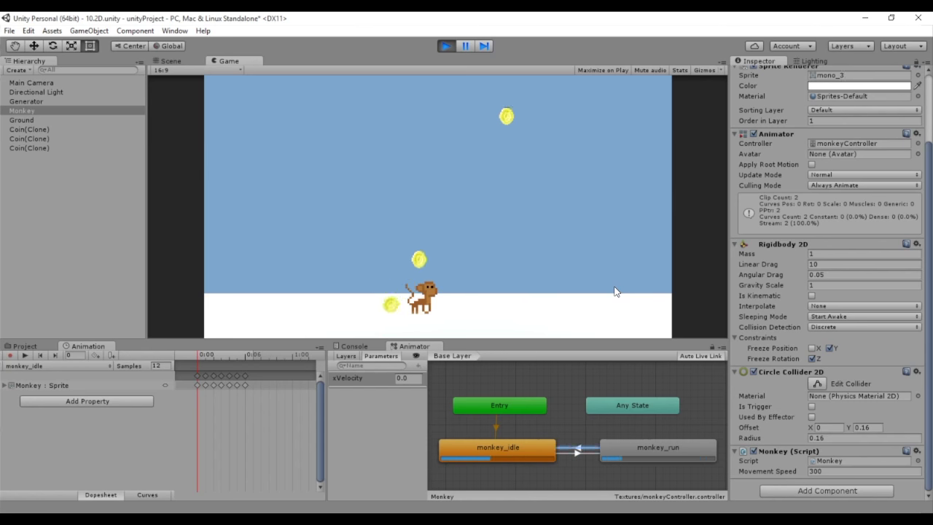